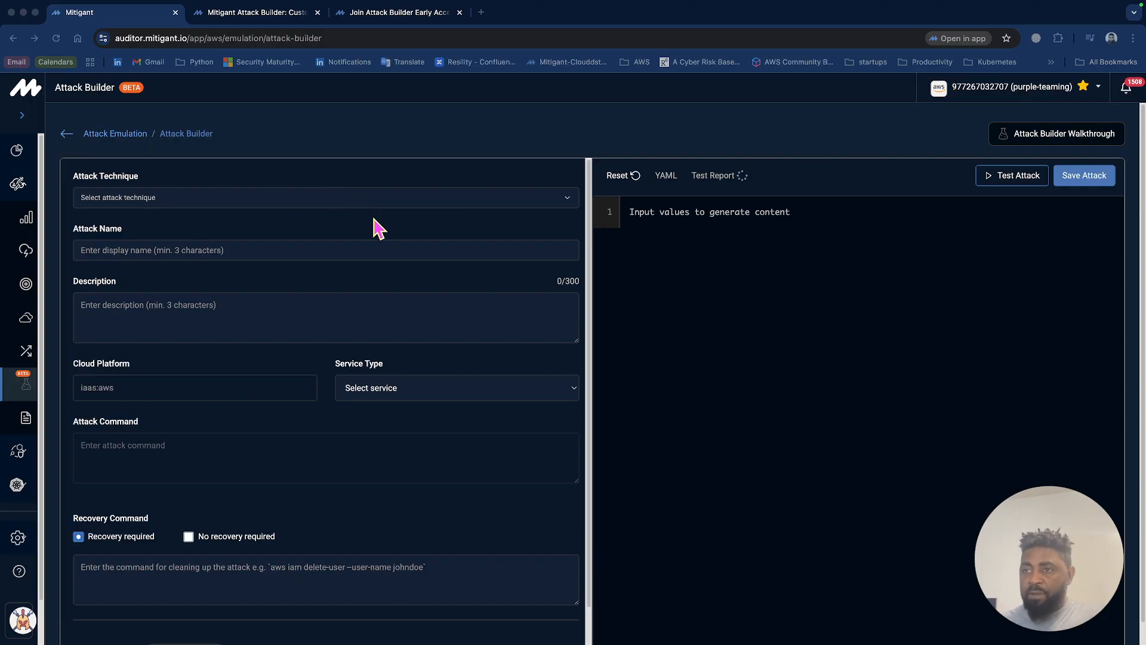
Open the attack technique choices and get ready to search the list of techniques.
{"action": "left_click", "coordinate": [406, 203]}
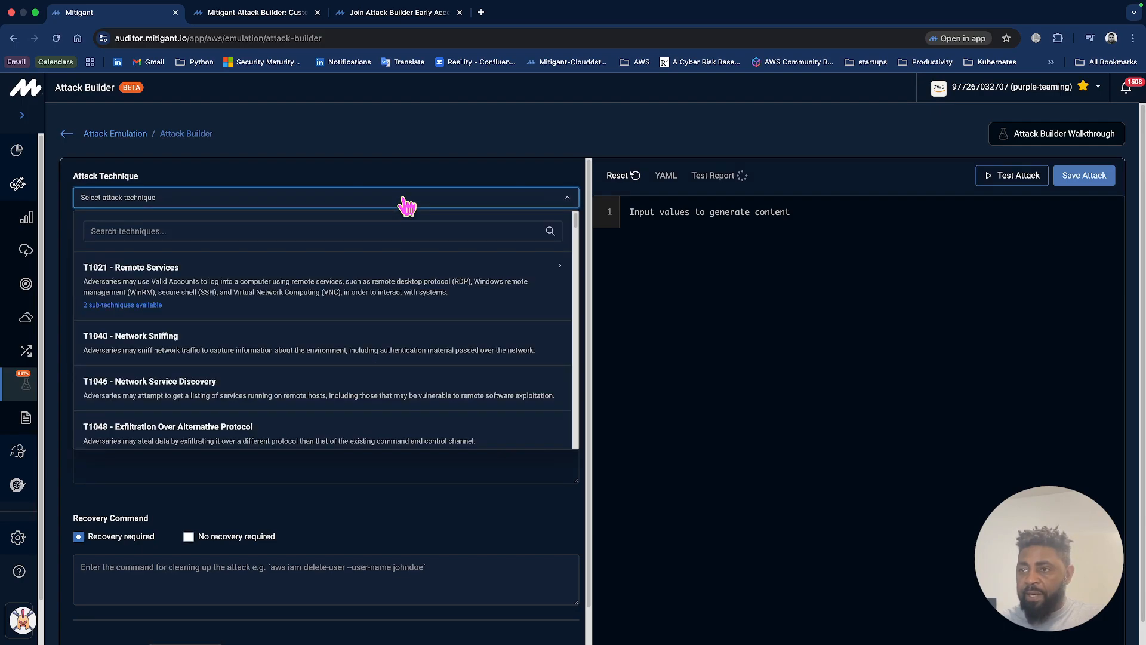
{"action": "left_click", "coordinate": [399, 230]}
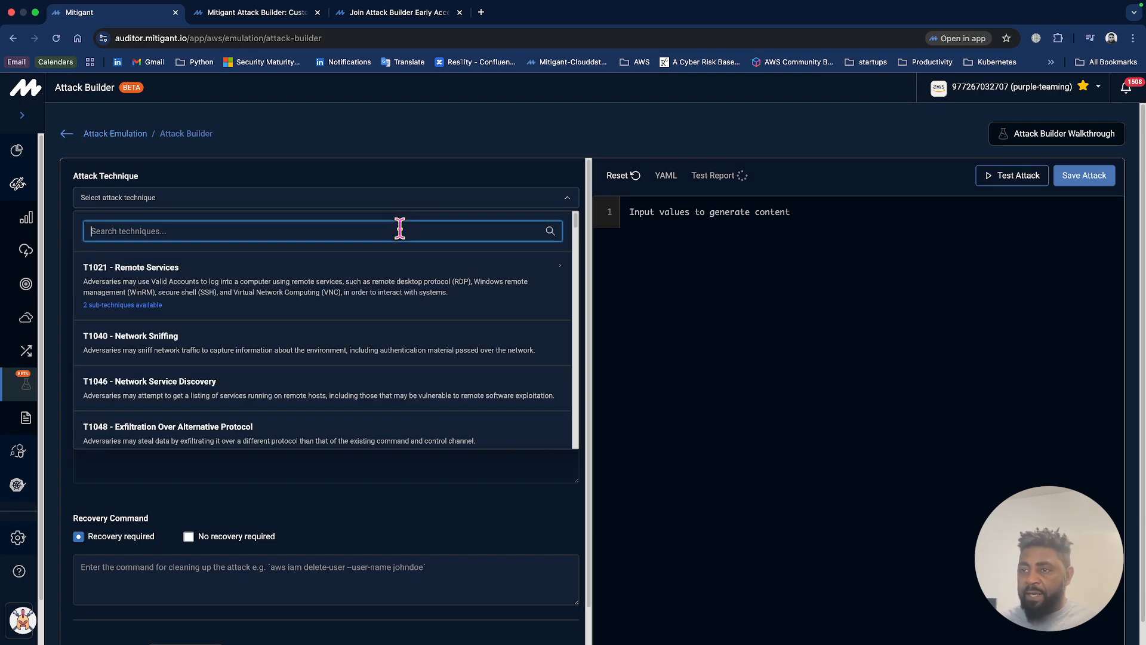
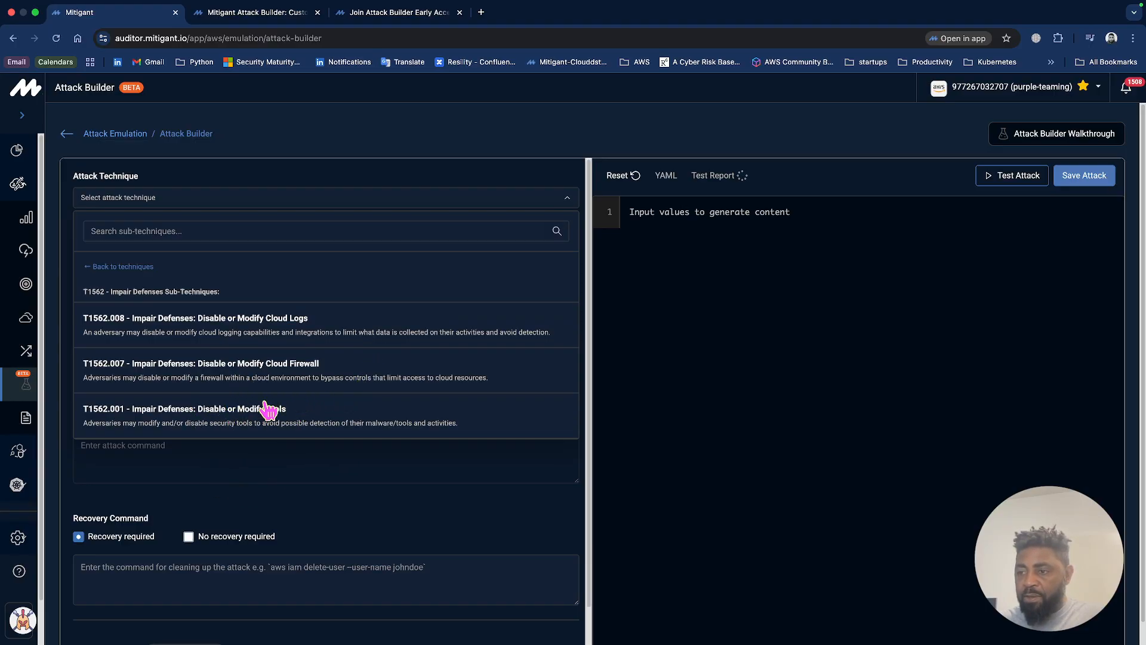
Choose sub-technique T1562.001 - Impair Defenses: Disable or Modify Tools and name the attack "Stop AWS Config".
{"action": "left_click", "coordinate": [234, 424]}
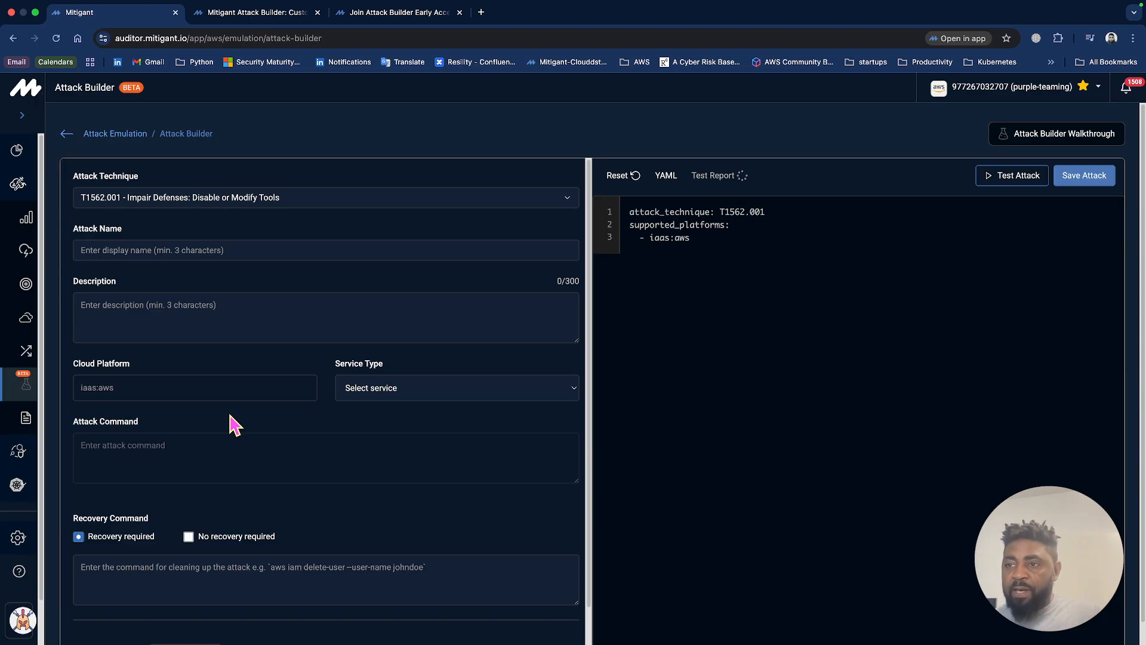
{"action": "left_click", "coordinate": [316, 249]}
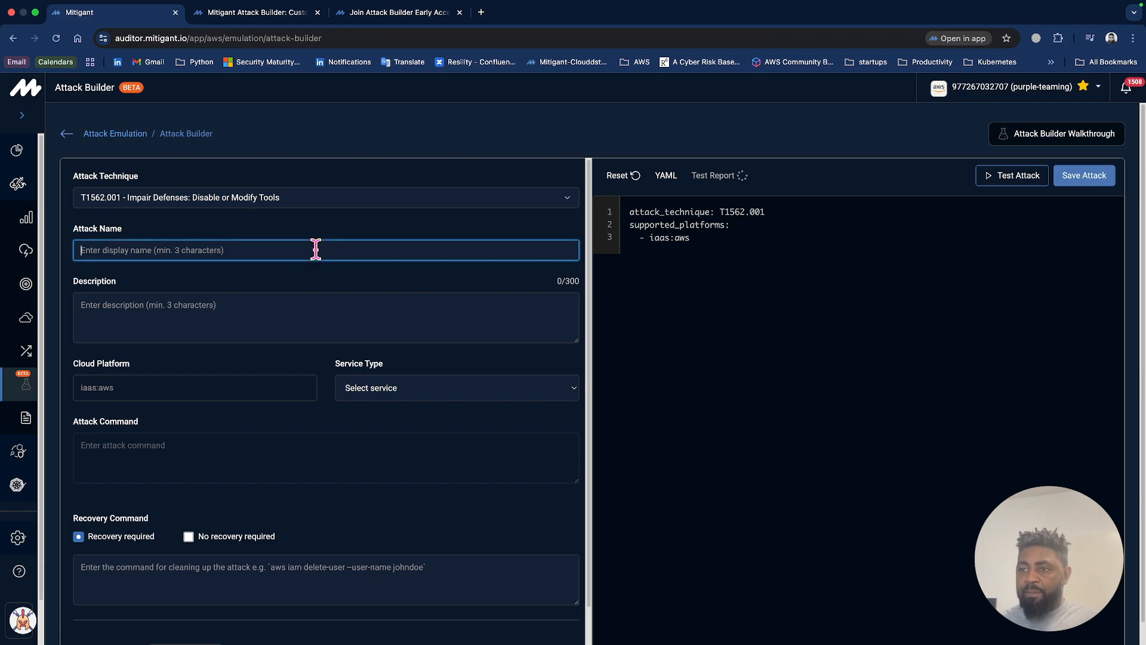
{"action": "type", "text": "Stop"}
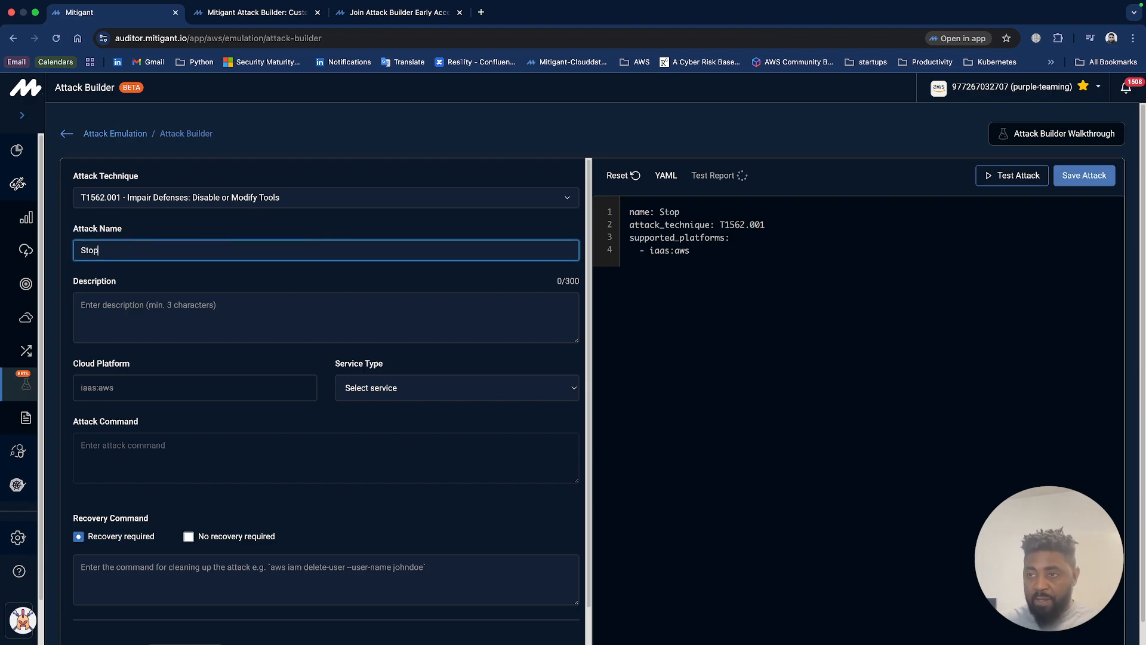
{"action": "type", "text": " AW"}
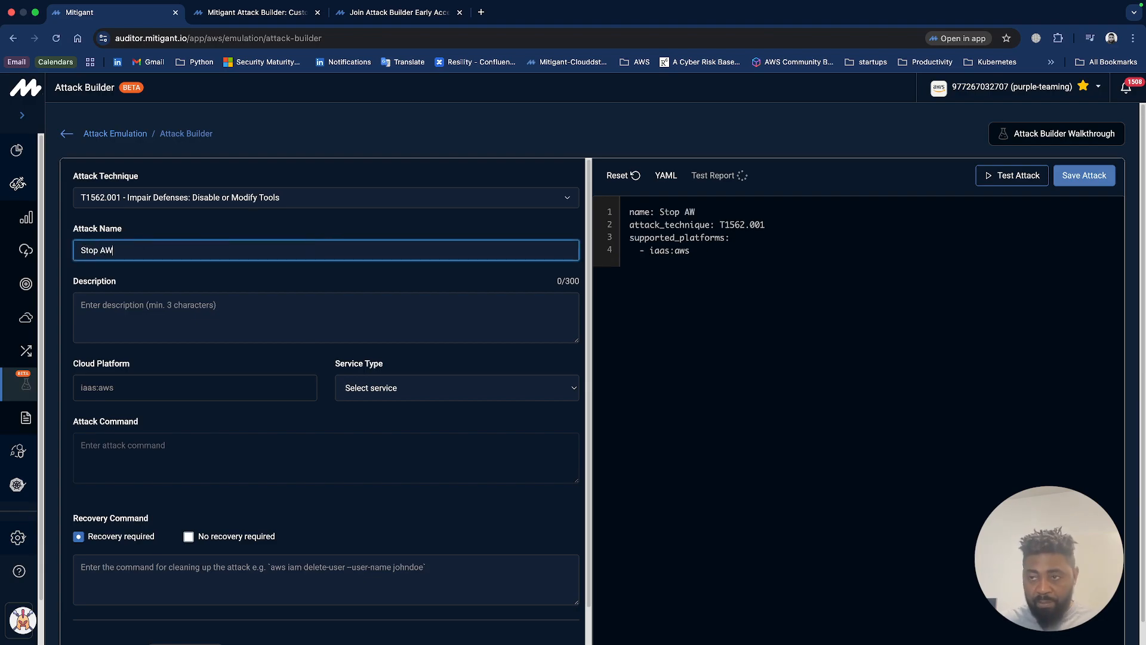
{"action": "type", "text": "S Config"}
Enter an attack description beginning with "Stops the AWS".
{"action": "key", "text": "Tab"}
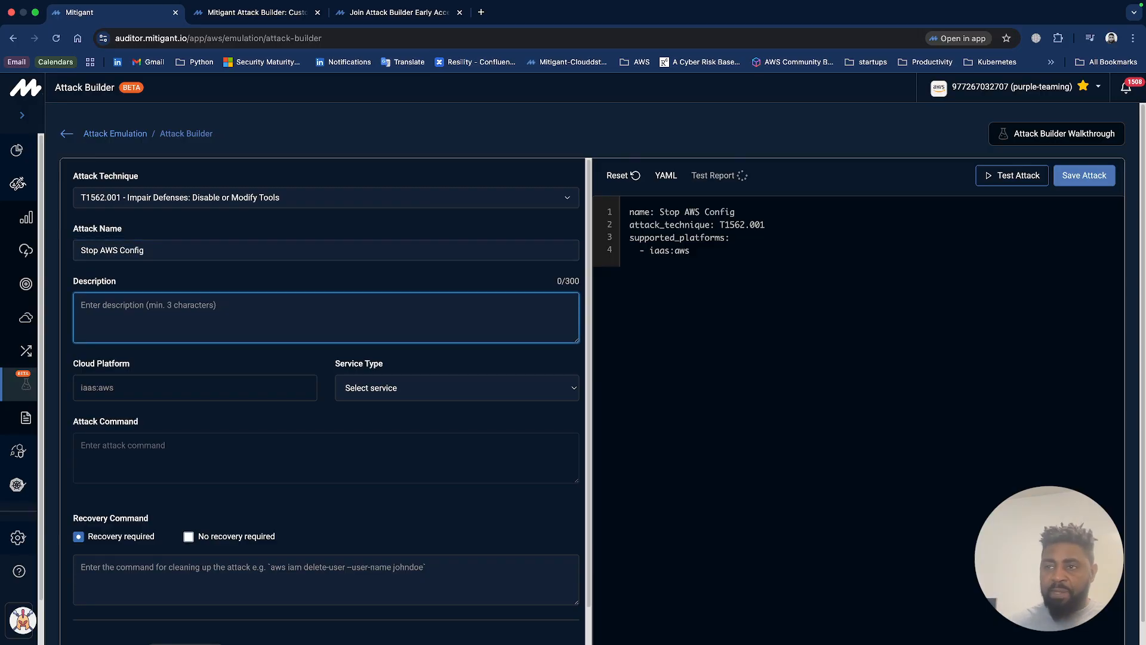
{"action": "type", "text": "Stops the A"}
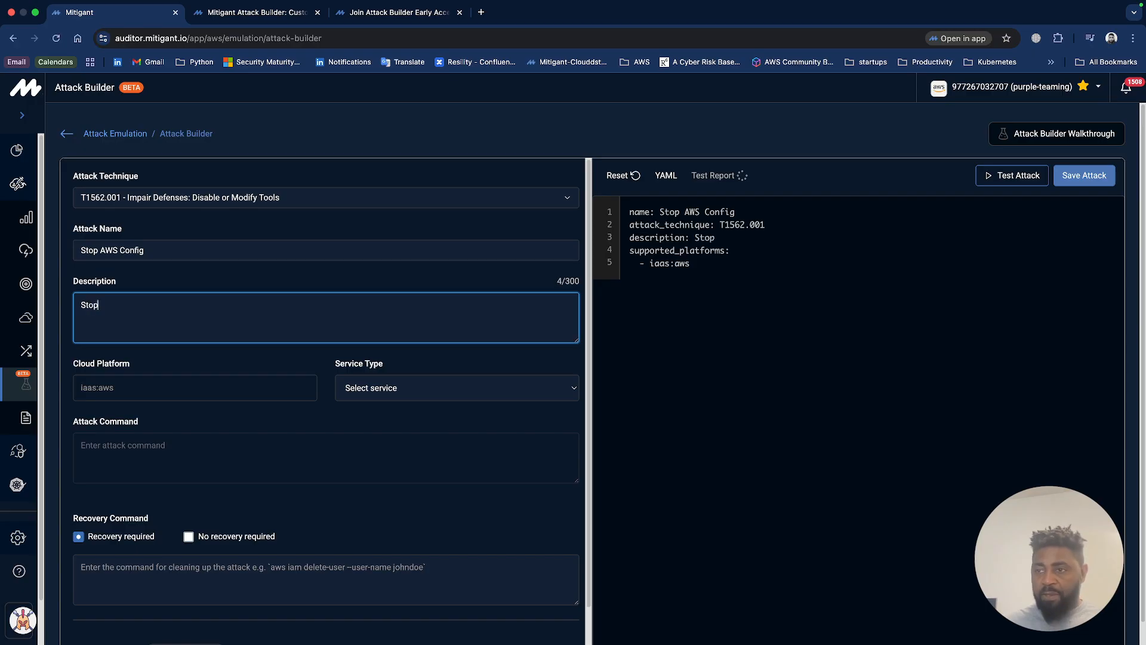
{"action": "type", "text": "WS CO"}
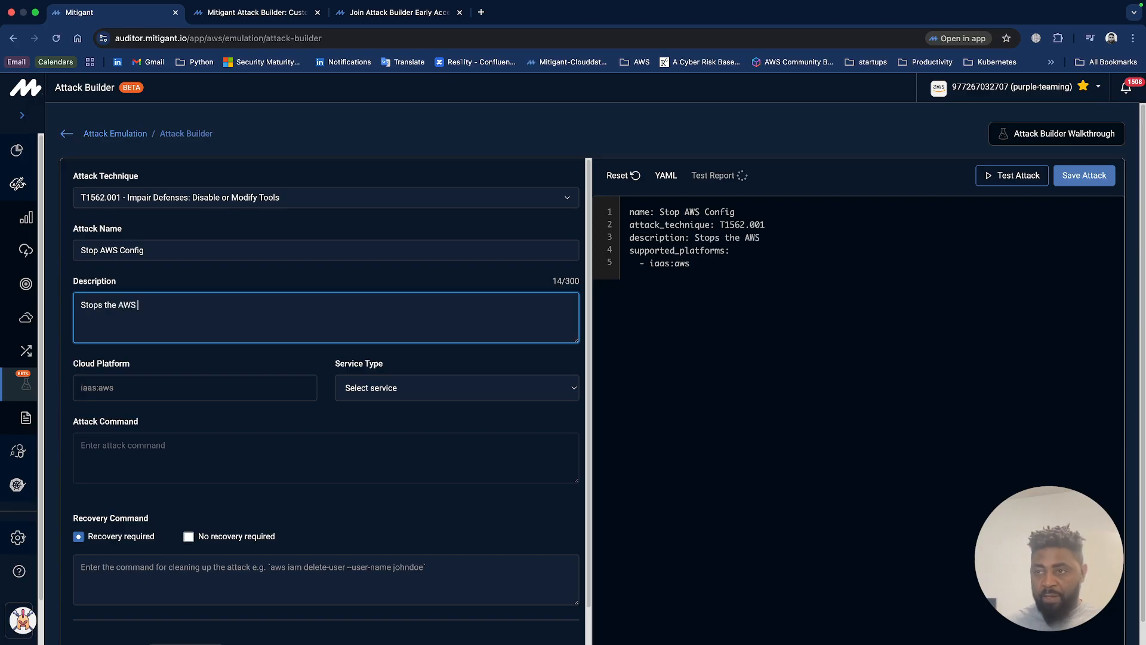
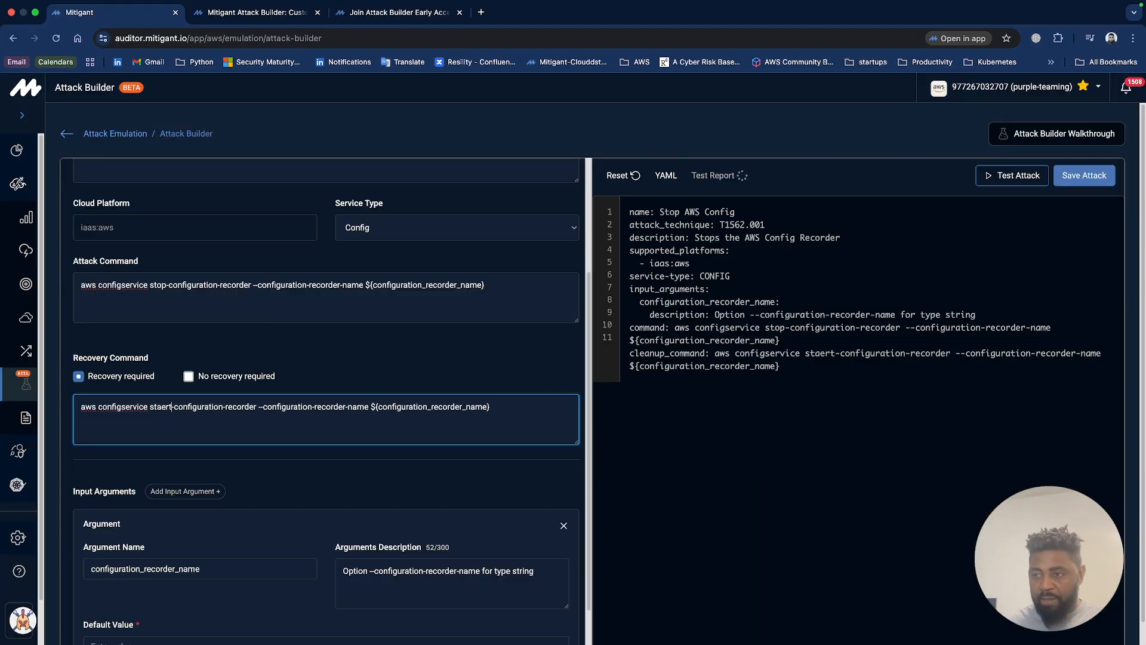
Correct the misspelled verb in the recovery command so it reads start-configuration-recorder.
{"action": "key", "text": "BackSpace"}
{"action": "type", "text": "rt"}
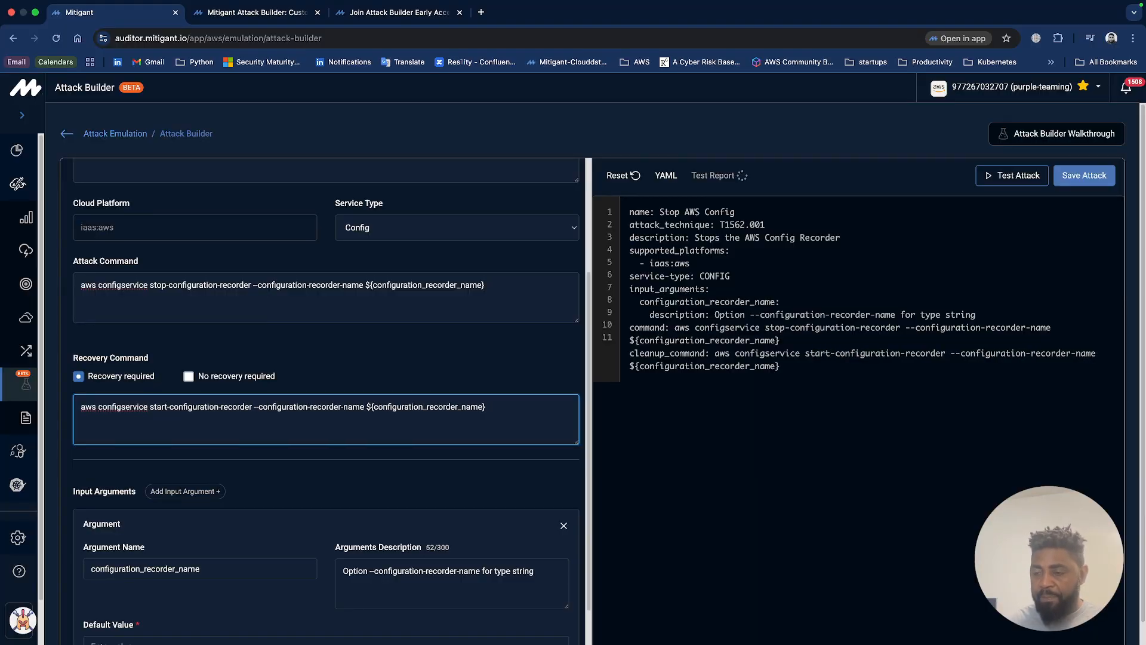
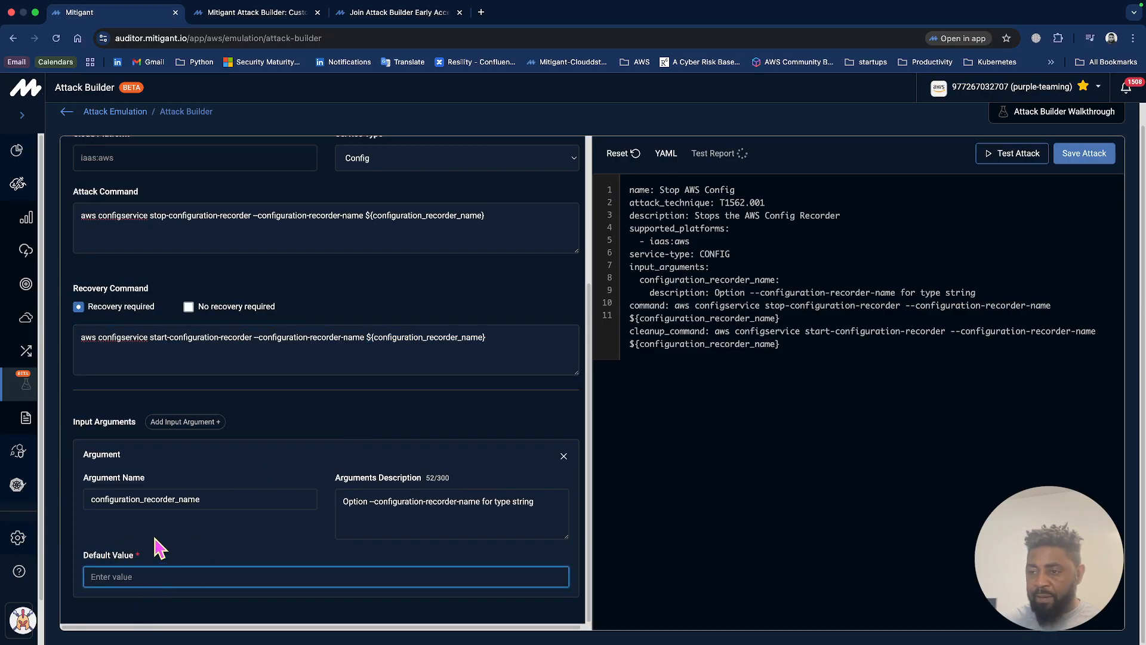
Set the default value of the configuration_recorder_name input argument to default.
{"action": "type", "text": "defualt"}
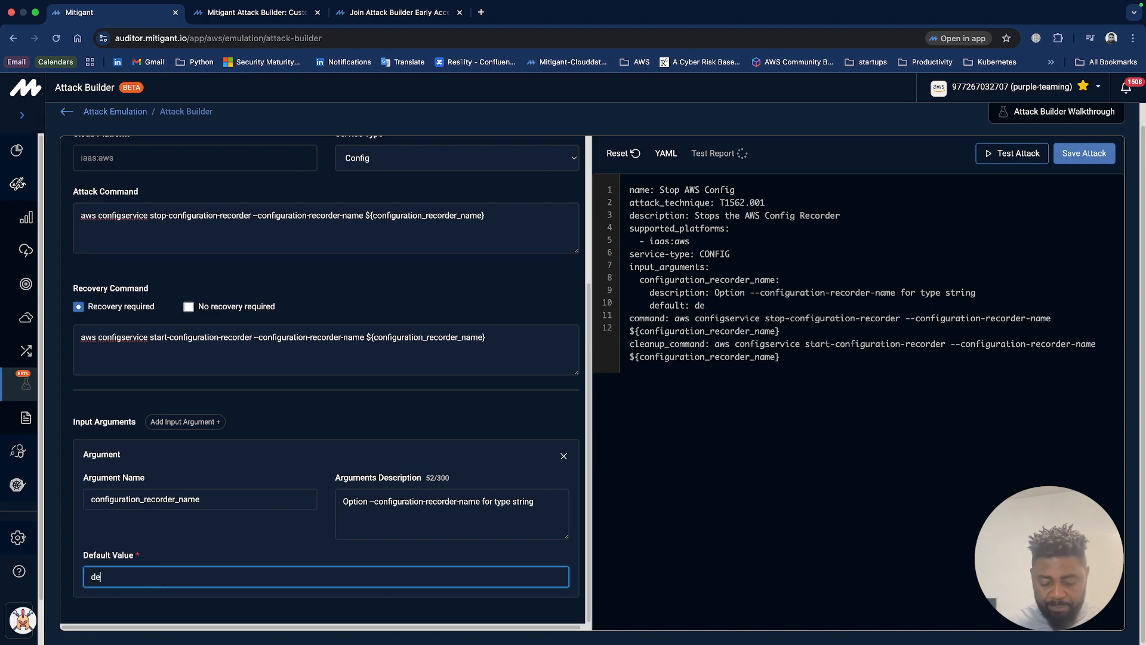
{"action": "key", "text": "BackSpace"}
{"action": "key", "text": "BackSpace"}
{"action": "key", "text": "BackSpace"}
{"action": "key", "text": "BackSpace"}
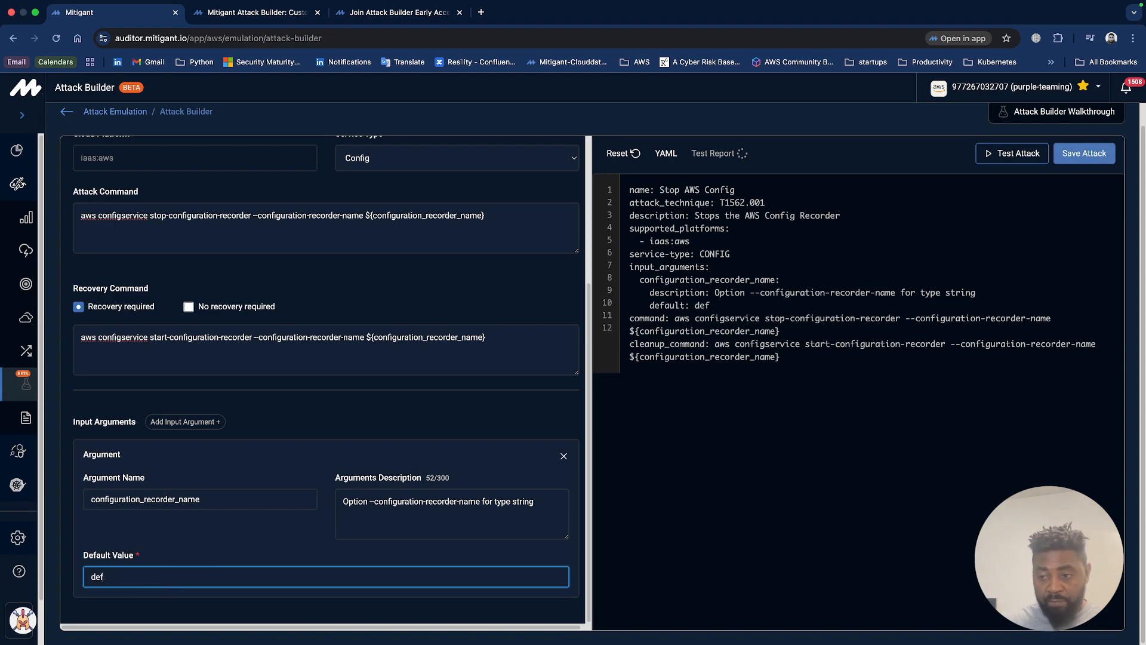
{"action": "type", "text": "ault"}
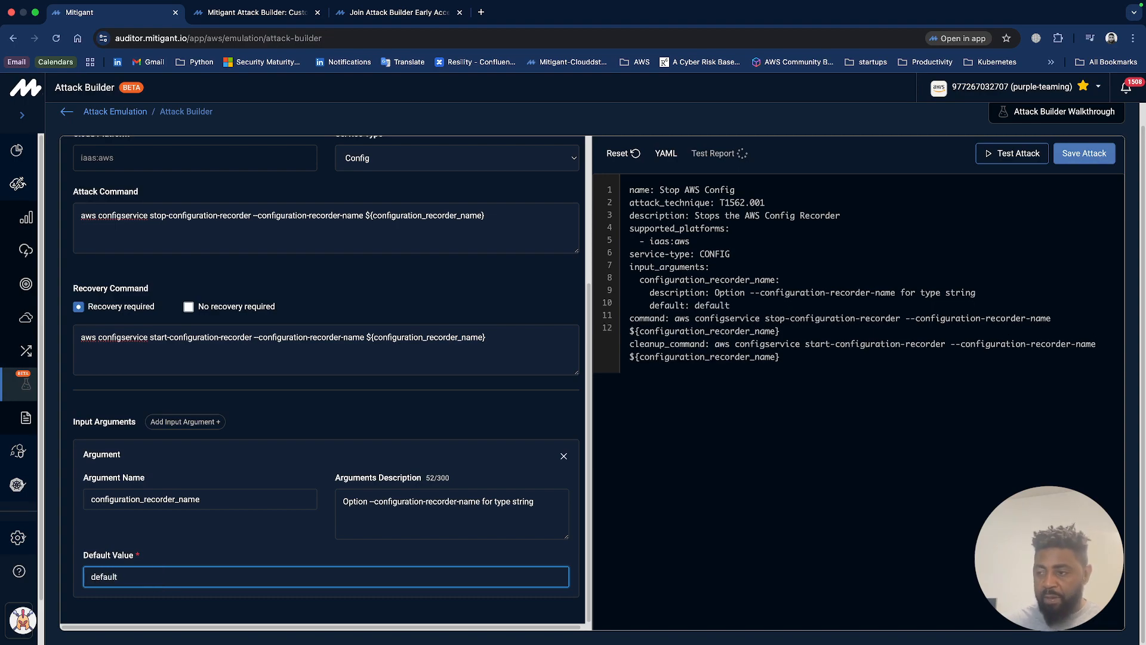
{"action": "left_click", "coordinate": [232, 560]}
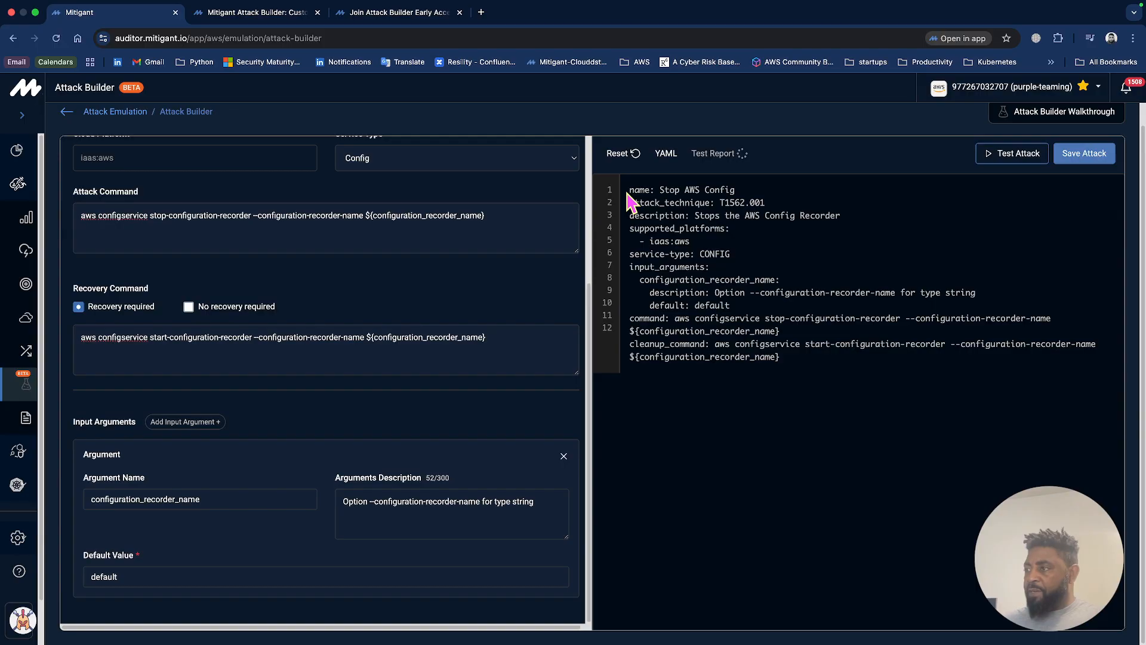
Review the generated YAML definition of the Stop AWS Config attack against the filled-in attack form.
{"action": "left_click_drag", "start_coordinate": [629, 188], "coordinate": [774, 473]}
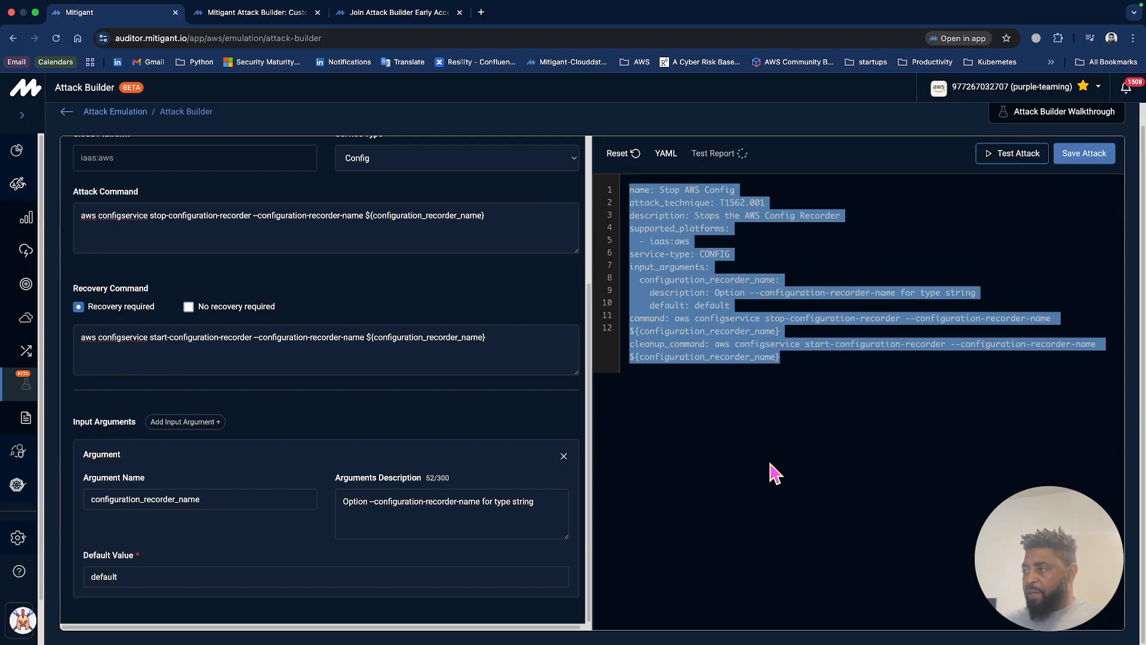
{"action": "left_click", "coordinate": [774, 474]}
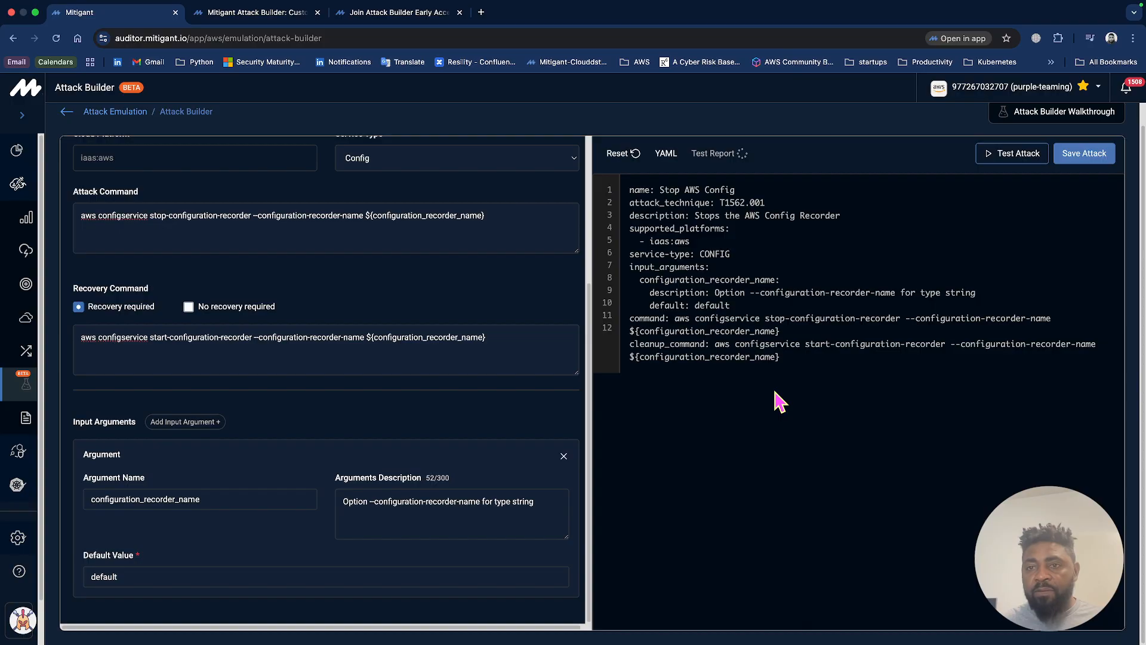
{"action": "scroll", "coordinate": [675, 460], "scroll_direction": "down", "scroll_amount": 2}
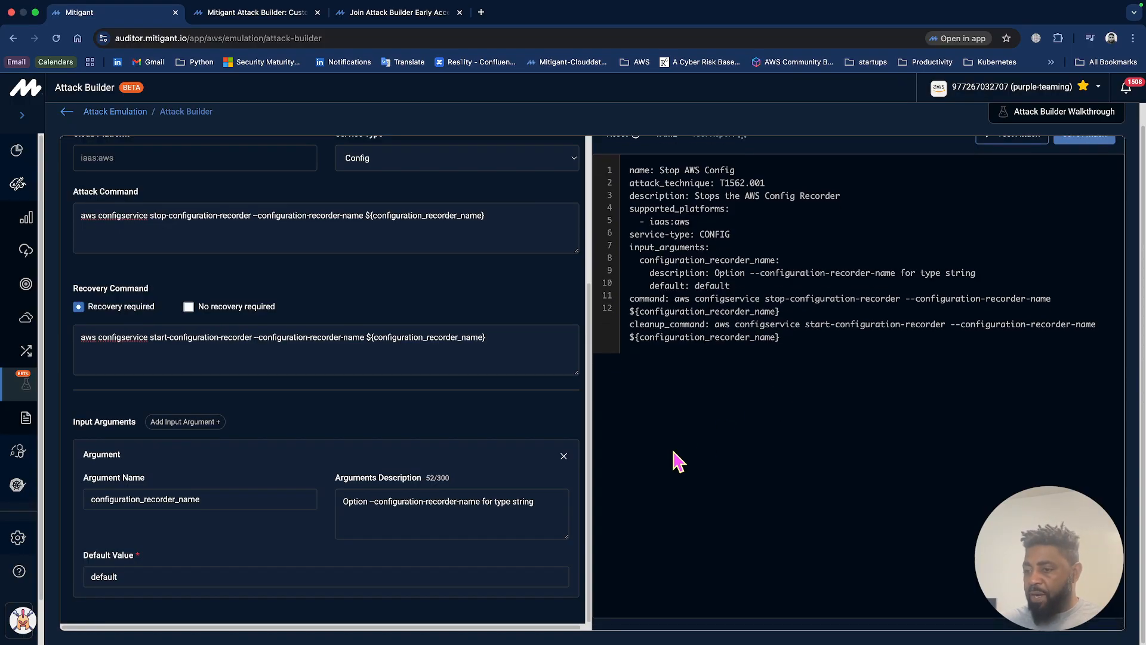
{"action": "scroll", "coordinate": [679, 460], "scroll_direction": "up", "scroll_amount": 2}
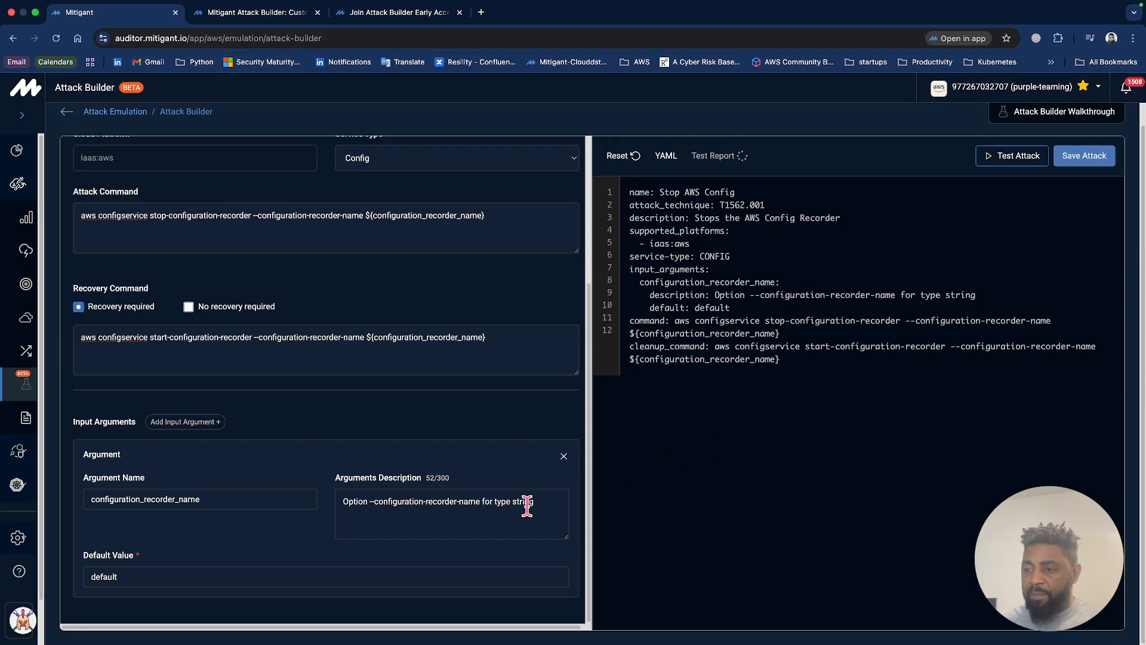
{"action": "scroll", "coordinate": [528, 503], "scroll_direction": "up", "scroll_amount": 5}
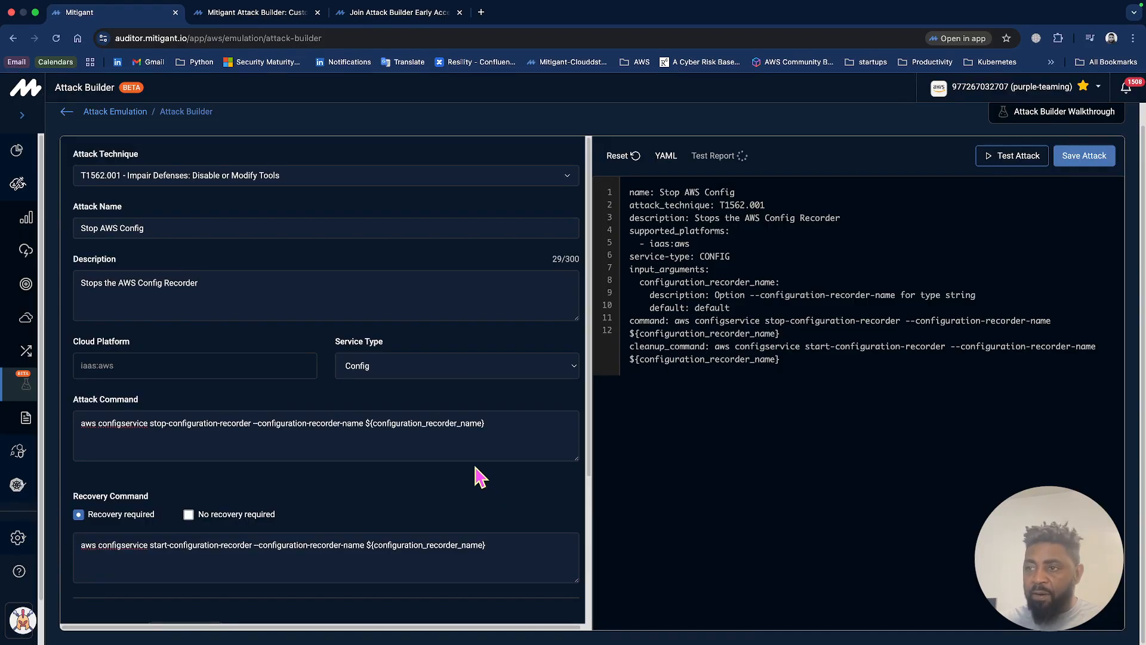
{"action": "scroll", "coordinate": [481, 477], "scroll_direction": "down", "scroll_amount": 1}
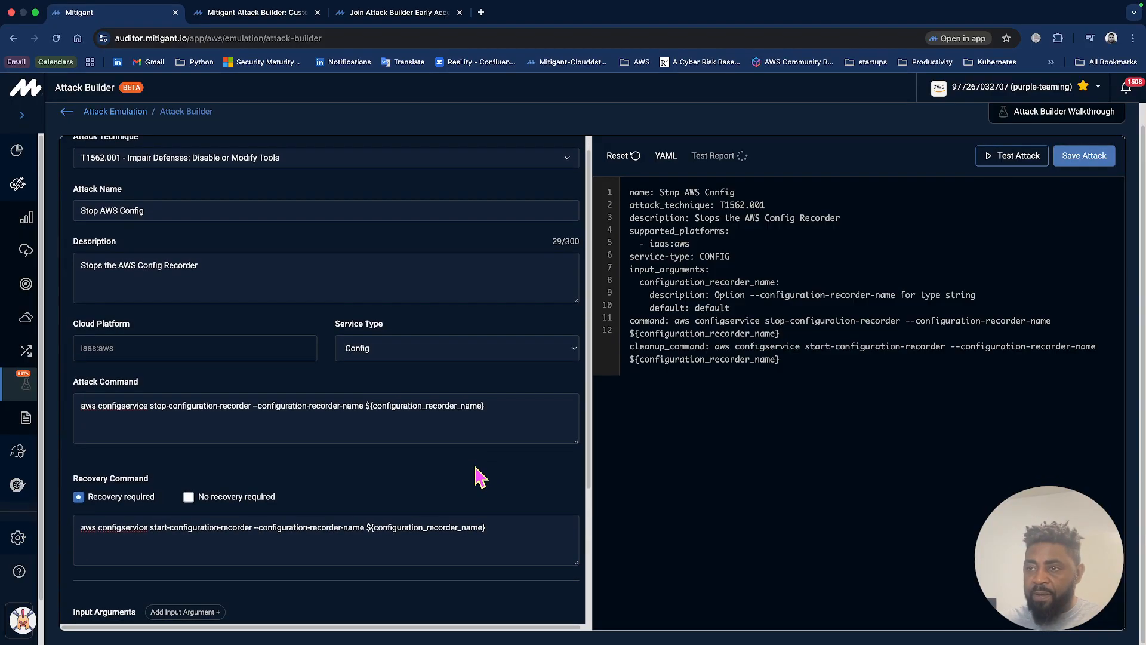
{"action": "scroll", "coordinate": [481, 478], "scroll_direction": "down", "scroll_amount": 5}
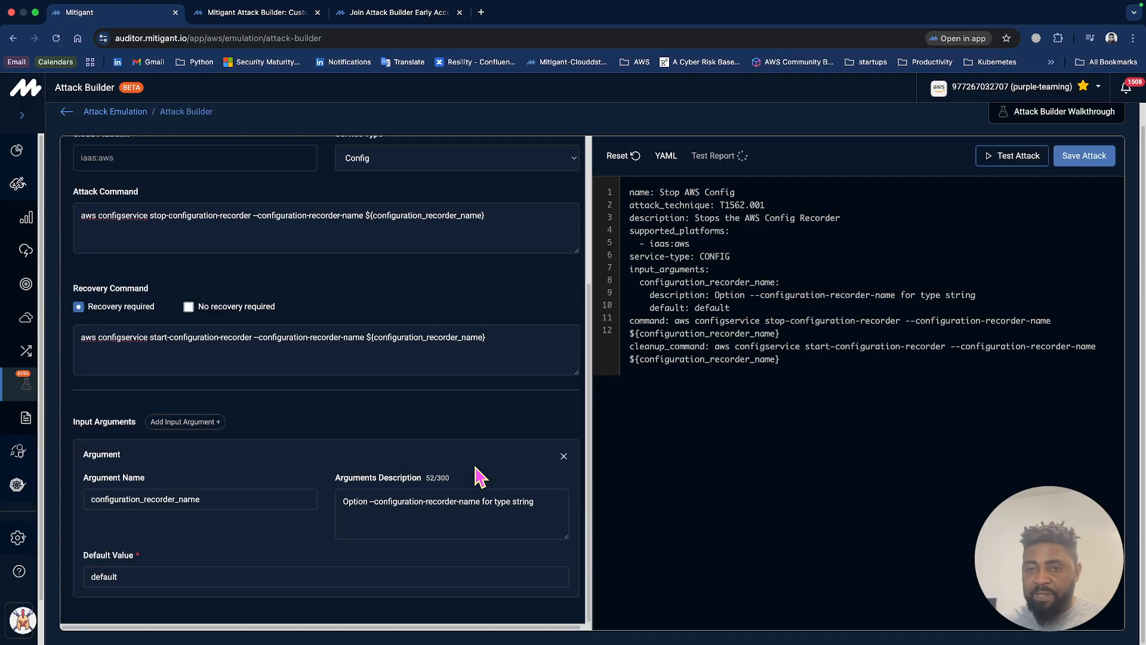
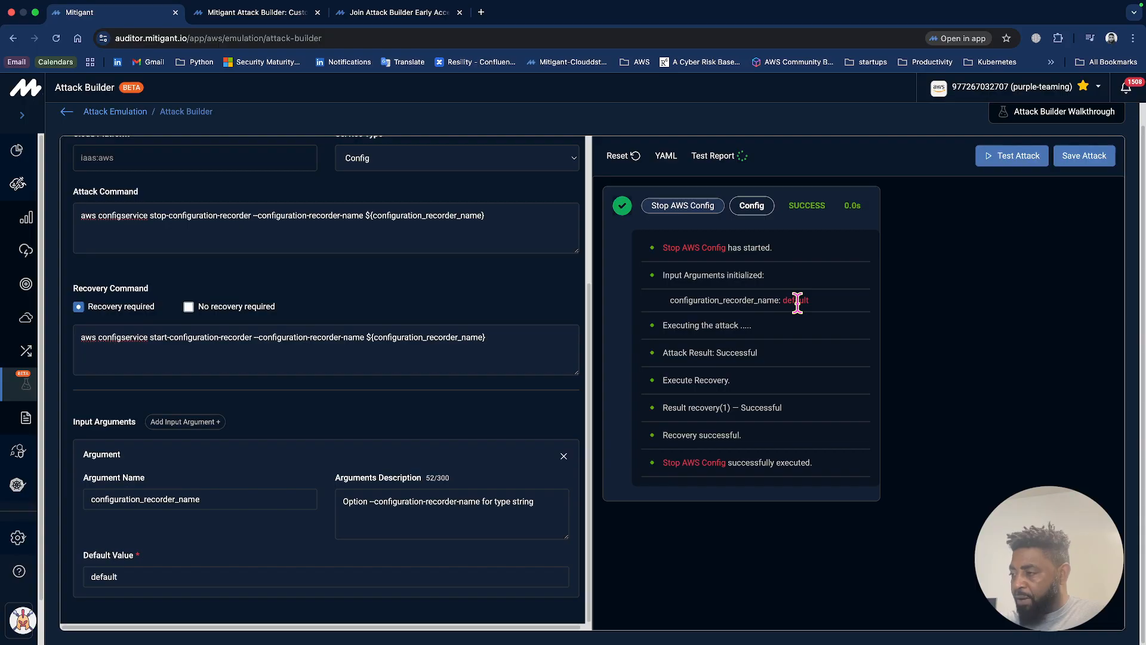
Check the attack result line in the test report of the Stop AWS Config attack.
{"action": "double_click", "coordinate": [738, 352]}
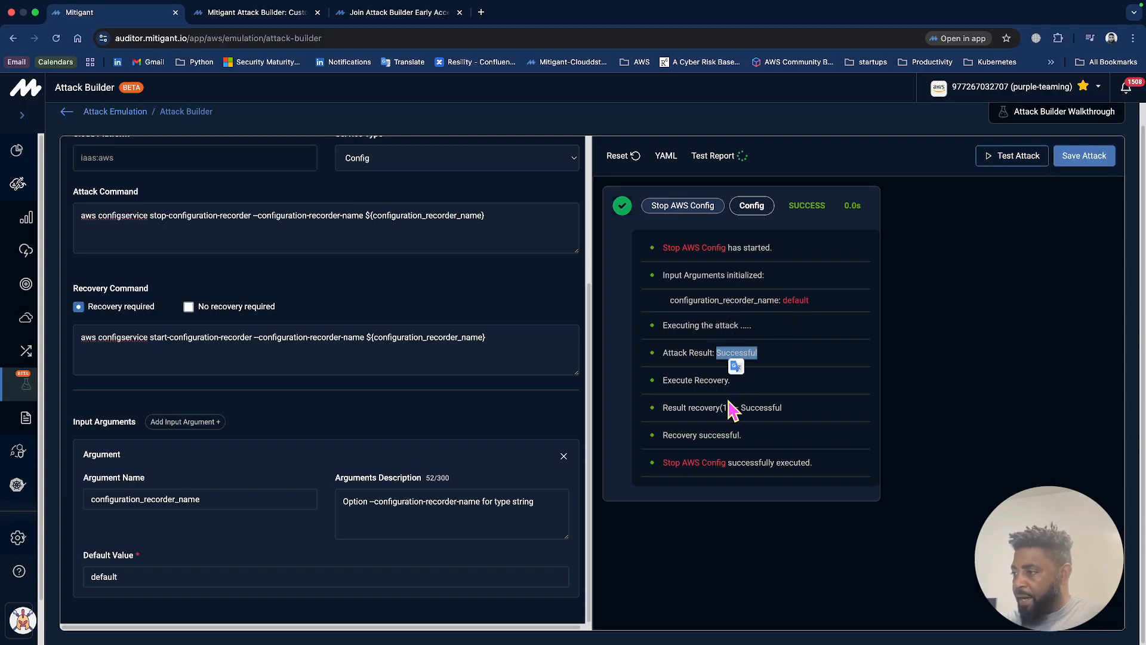
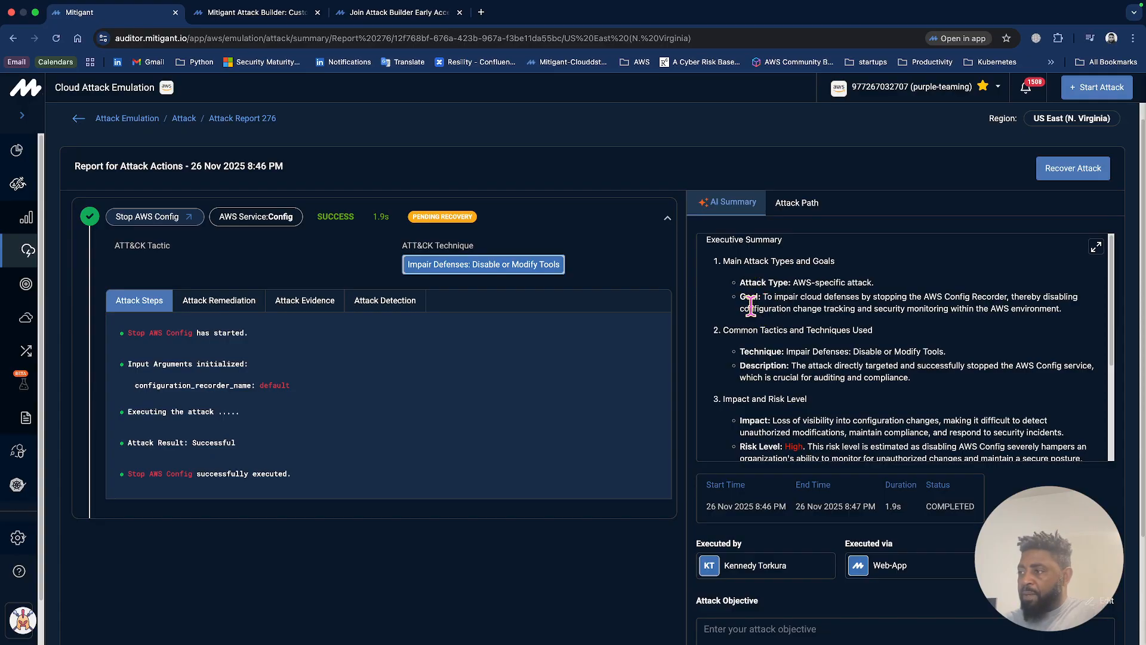
Read the attack goal, techniques, impact and risk level in the AI summary of the Stop AWS Config report.
{"action": "scroll", "coordinate": [782, 307], "scroll_direction": "down", "scroll_amount": 1}
{"action": "scroll", "coordinate": [782, 308], "scroll_direction": "down", "scroll_amount": 1}
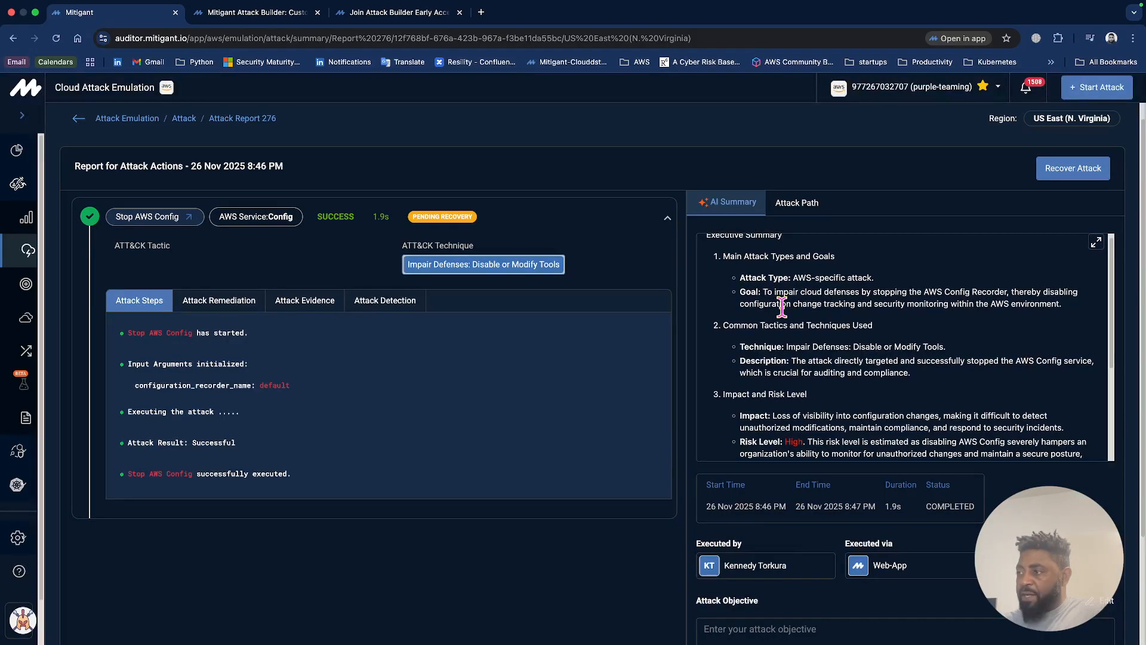
{"action": "scroll", "coordinate": [782, 308], "scroll_direction": "down", "scroll_amount": 1}
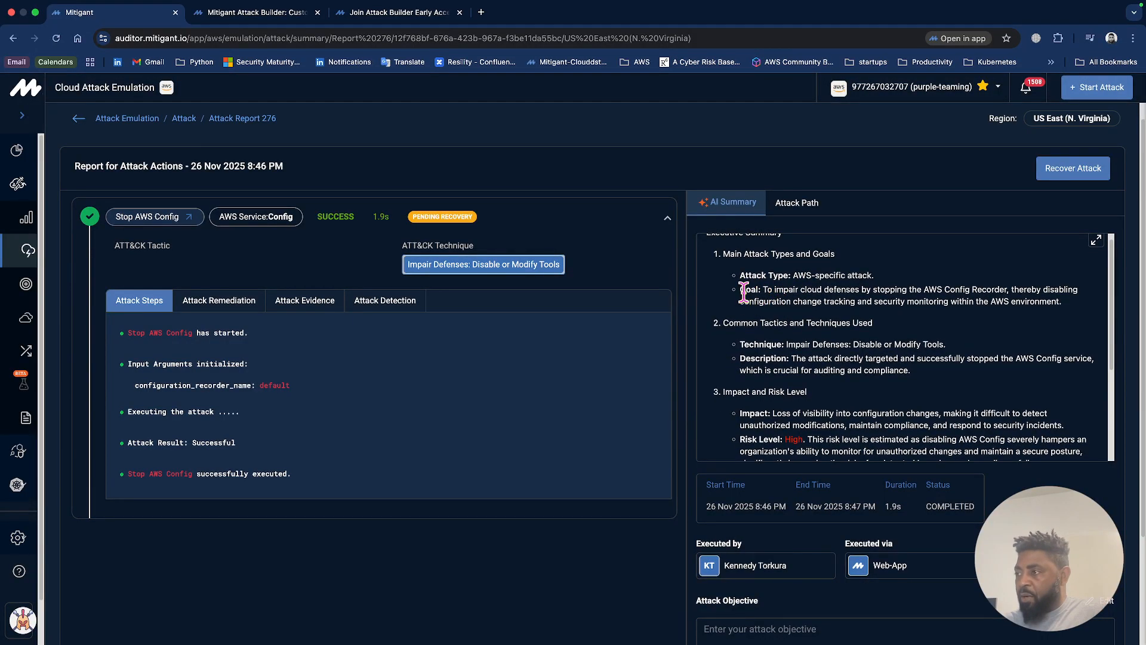
{"action": "scroll", "coordinate": [784, 290], "scroll_direction": "down", "scroll_amount": 2}
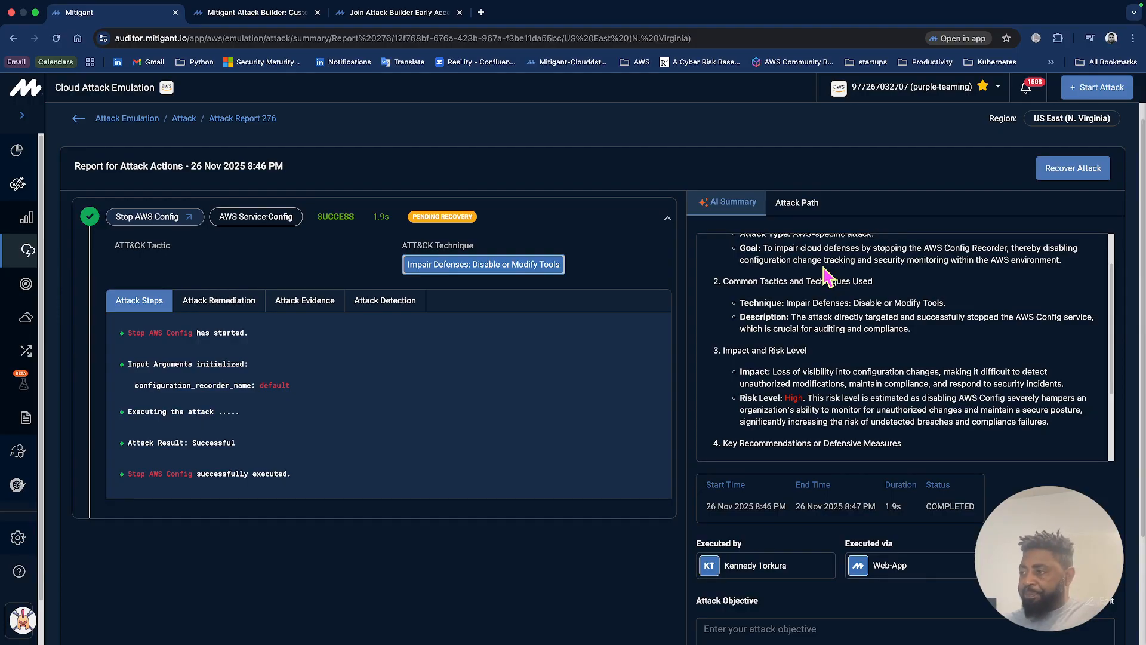
{"action": "scroll", "coordinate": [824, 317], "scroll_direction": "down", "scroll_amount": 2}
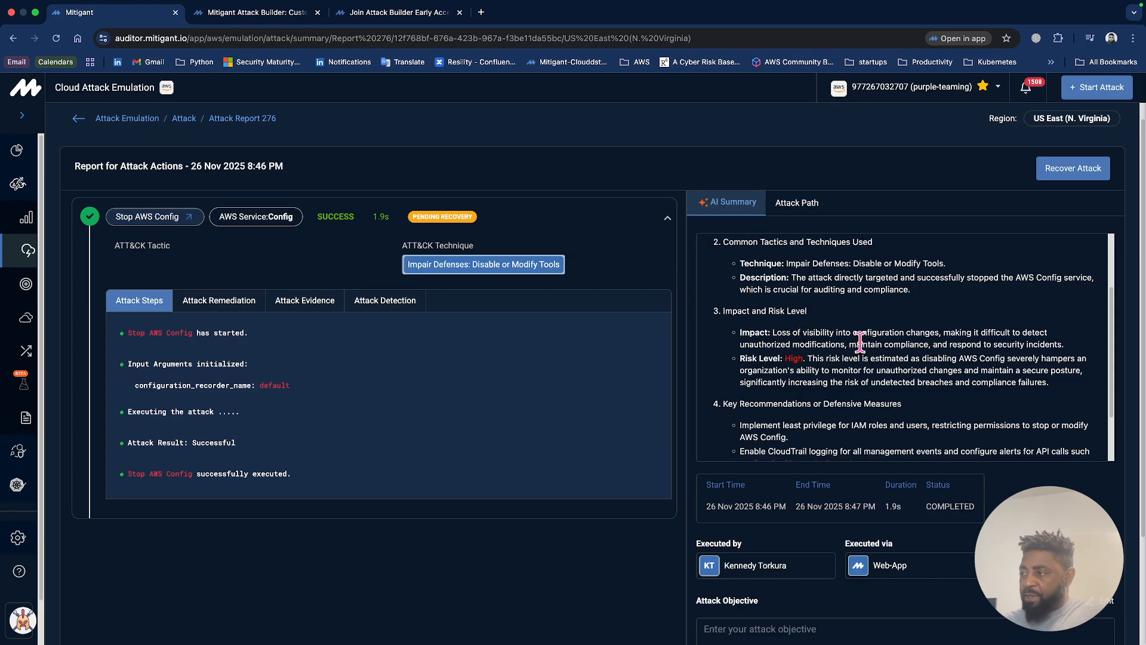
{"action": "scroll", "coordinate": [865, 346], "scroll_direction": "down", "scroll_amount": 1}
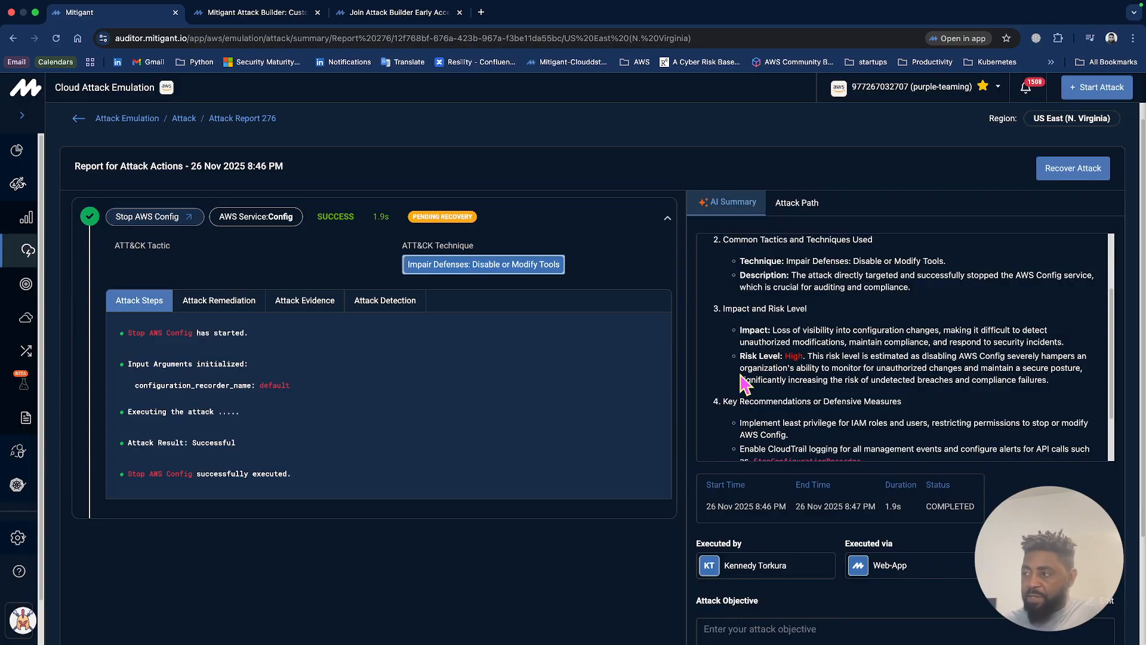
{"action": "scroll", "coordinate": [791, 359], "scroll_direction": "down", "scroll_amount": 1}
{"action": "double_click", "coordinate": [794, 354]}
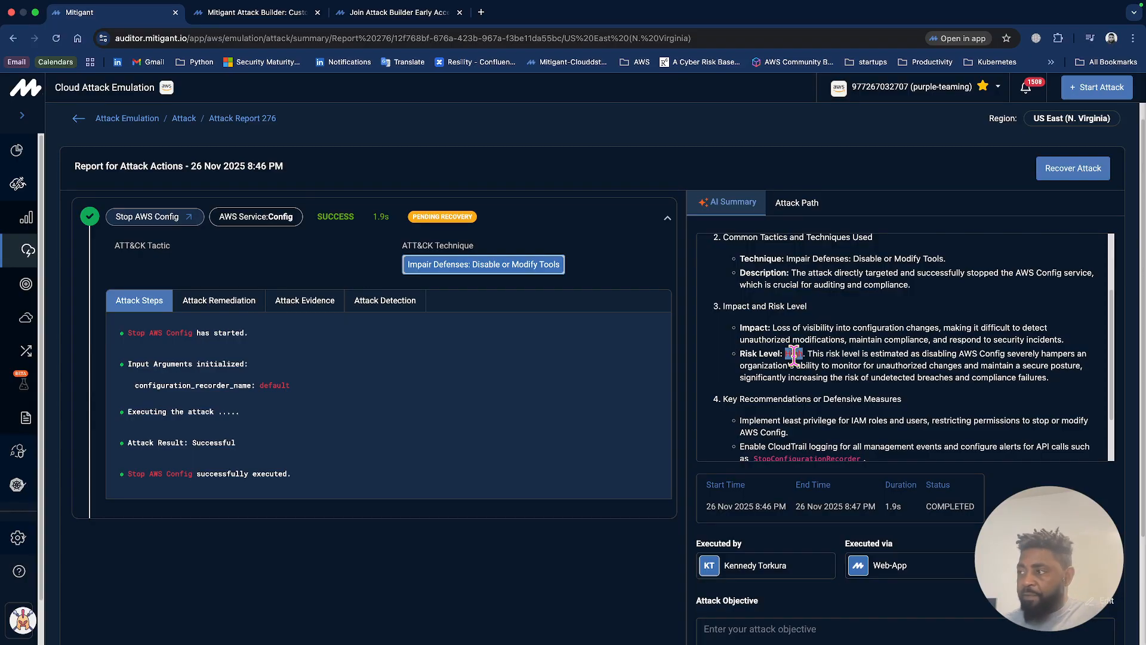
Review the key recommendations and defensive measures in the AI summary, and return to the start of the report.
{"action": "scroll", "coordinate": [794, 354], "scroll_direction": "down", "scroll_amount": 5}
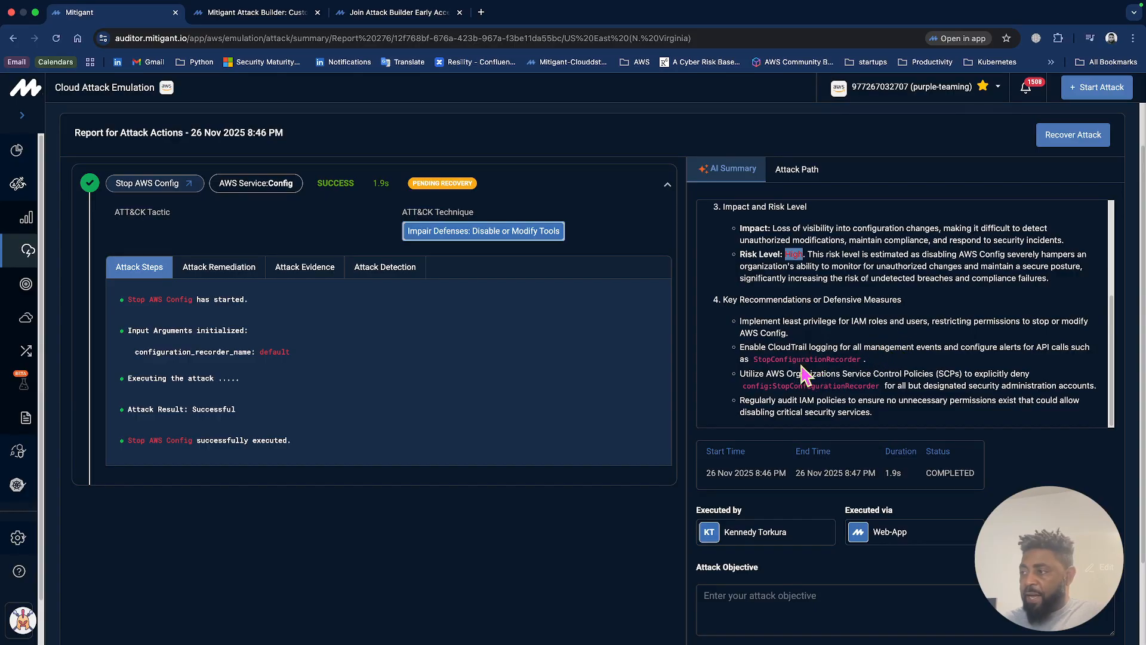
{"action": "scroll", "coordinate": [828, 306], "scroll_direction": "up", "scroll_amount": 1}
{"action": "scroll", "coordinate": [827, 307], "scroll_direction": "up", "scroll_amount": 5}
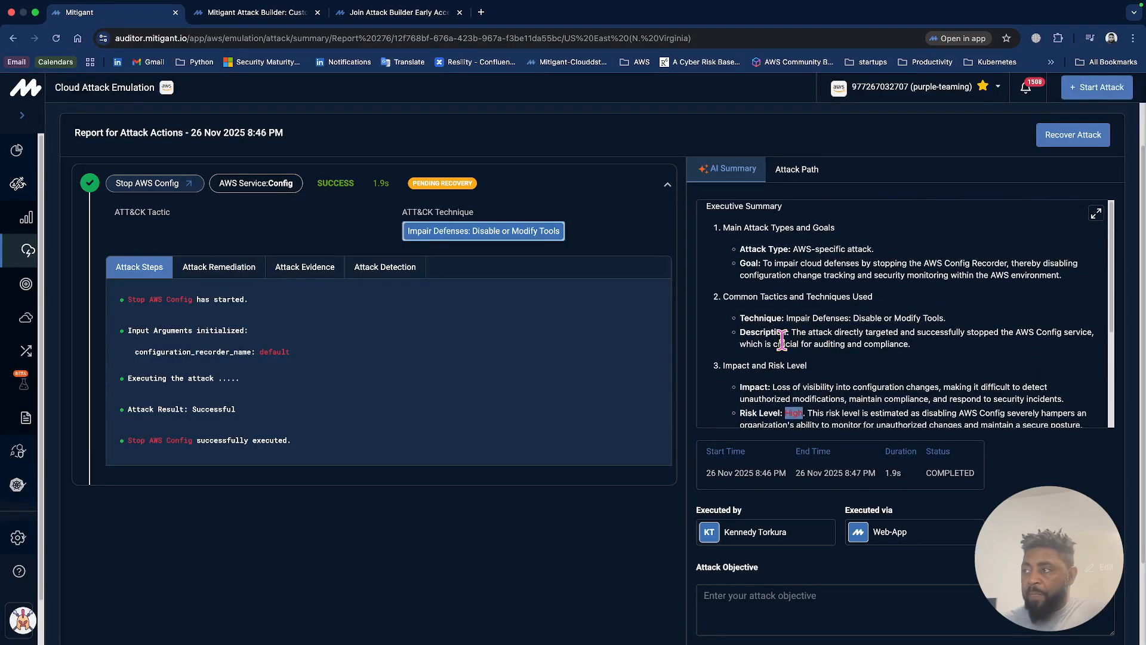
{"action": "scroll", "coordinate": [779, 337], "scroll_direction": "up", "scroll_amount": 2}
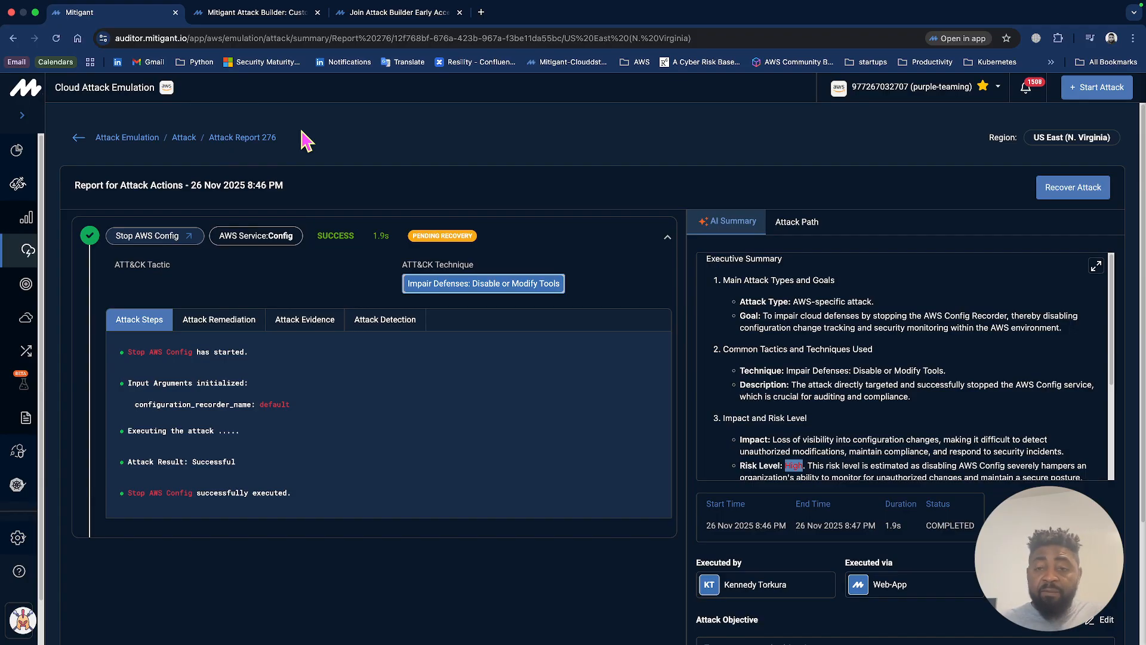
Look through the Mitigant Attack Builder blog post, from its banner to the section on security teams moving too slowly.
{"action": "left_click", "coordinate": [268, 14]}
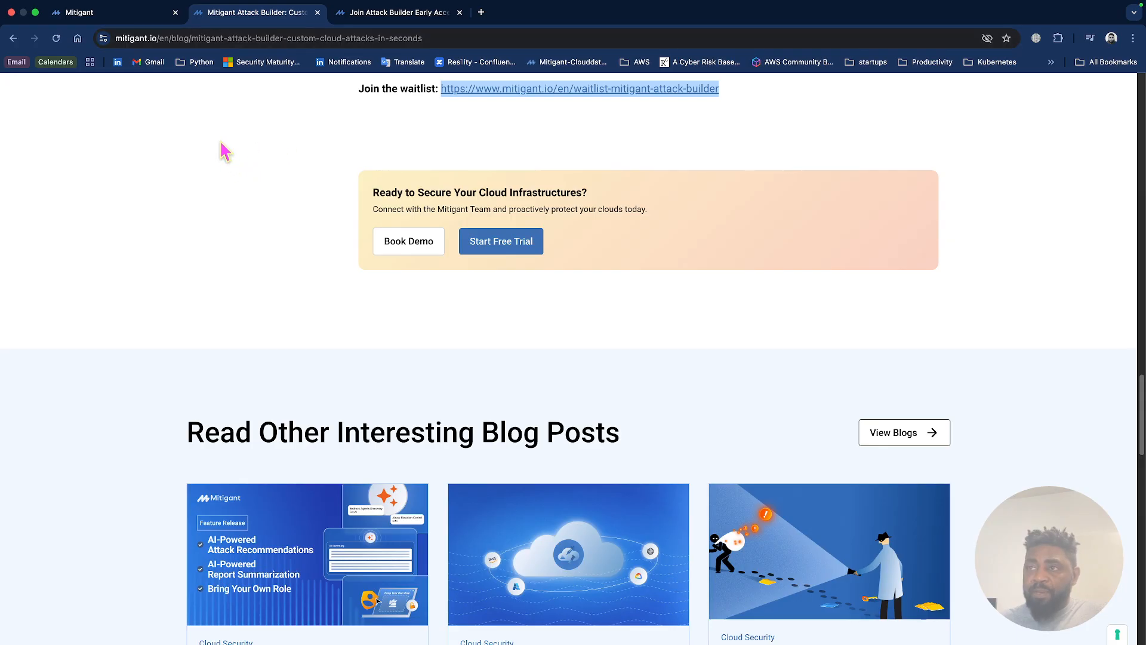
{"action": "scroll", "coordinate": [188, 260], "scroll_direction": "up", "scroll_amount": 1}
{"action": "scroll", "coordinate": [188, 260], "scroll_direction": "up", "scroll_amount": 15}
{"action": "scroll", "coordinate": [286, 402], "scroll_direction": "down", "scroll_amount": 3}
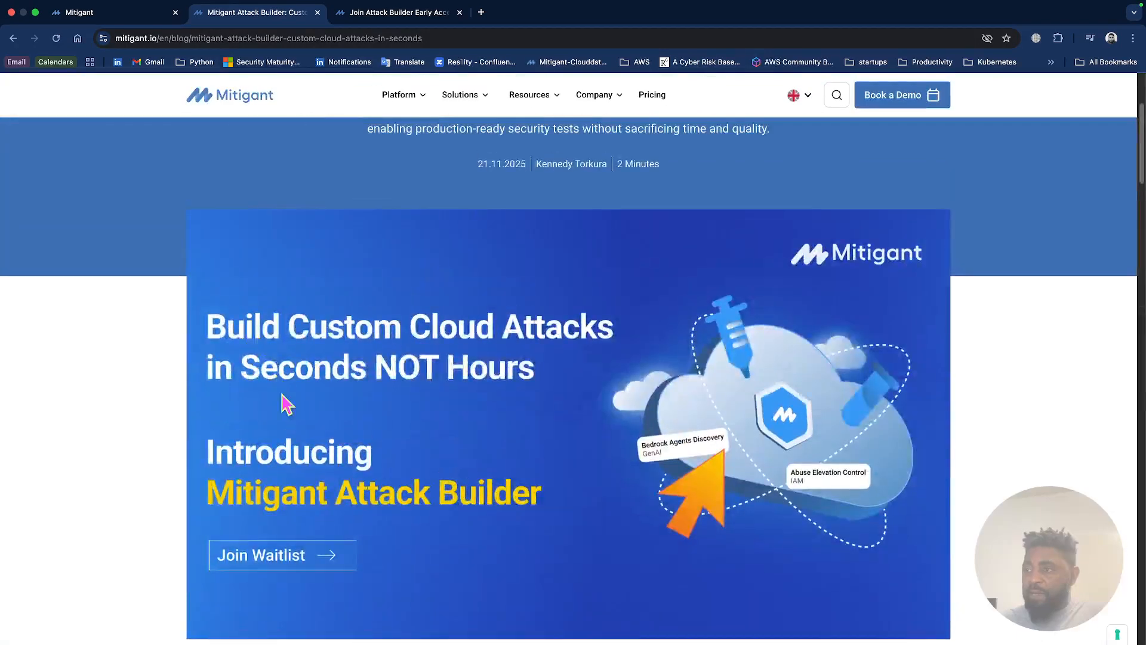
{"action": "scroll", "coordinate": [286, 403], "scroll_direction": "down", "scroll_amount": 4}
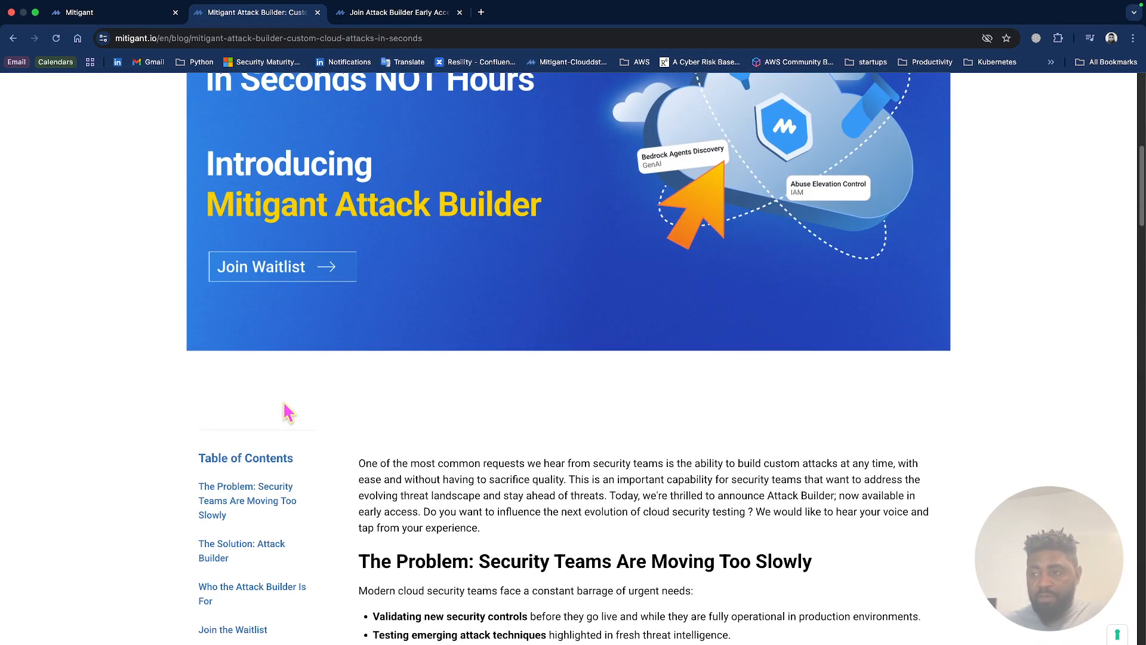
{"action": "scroll", "coordinate": [410, 414], "scroll_direction": "down", "scroll_amount": 3}
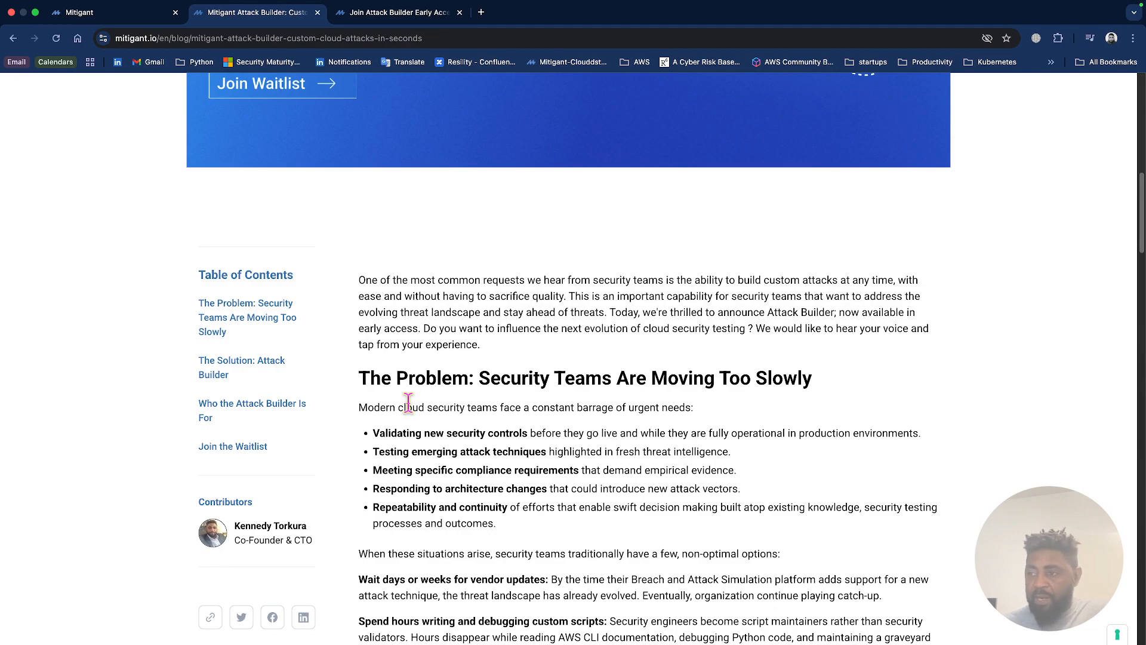
{"action": "scroll", "coordinate": [408, 401], "scroll_direction": "up", "scroll_amount": 4}
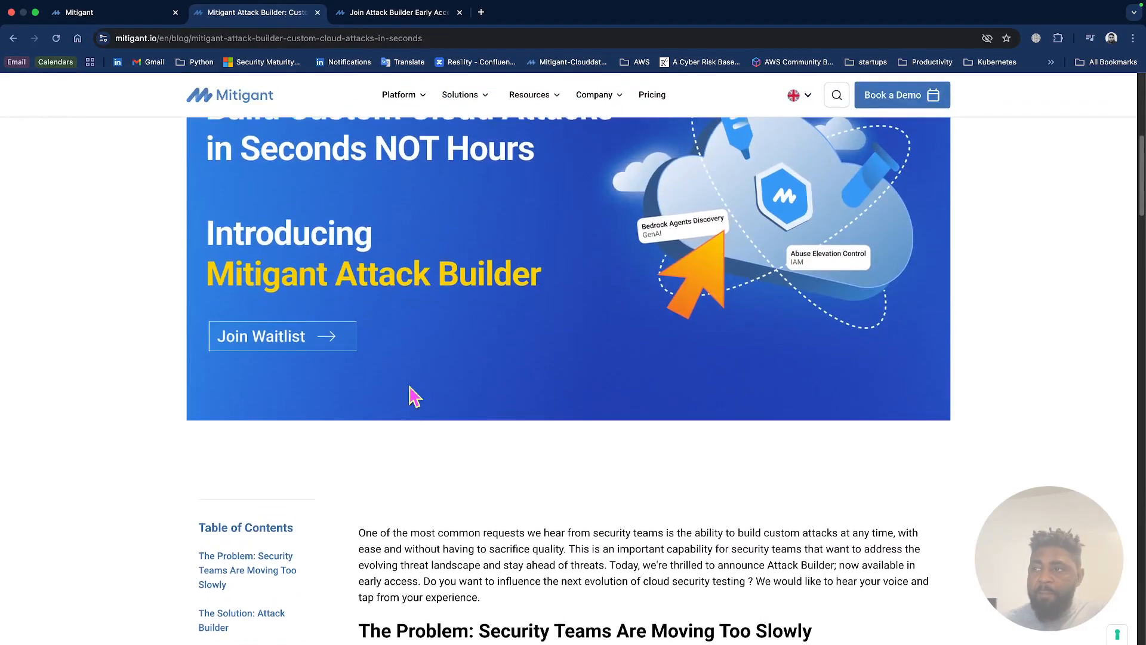
{"action": "scroll", "coordinate": [406, 239], "scroll_direction": "up", "scroll_amount": 2}
View the Attack Builder early access waitlist page with its sign-up form, and return to the Stop AWS Config attack report.
{"action": "left_click", "coordinate": [392, 13]}
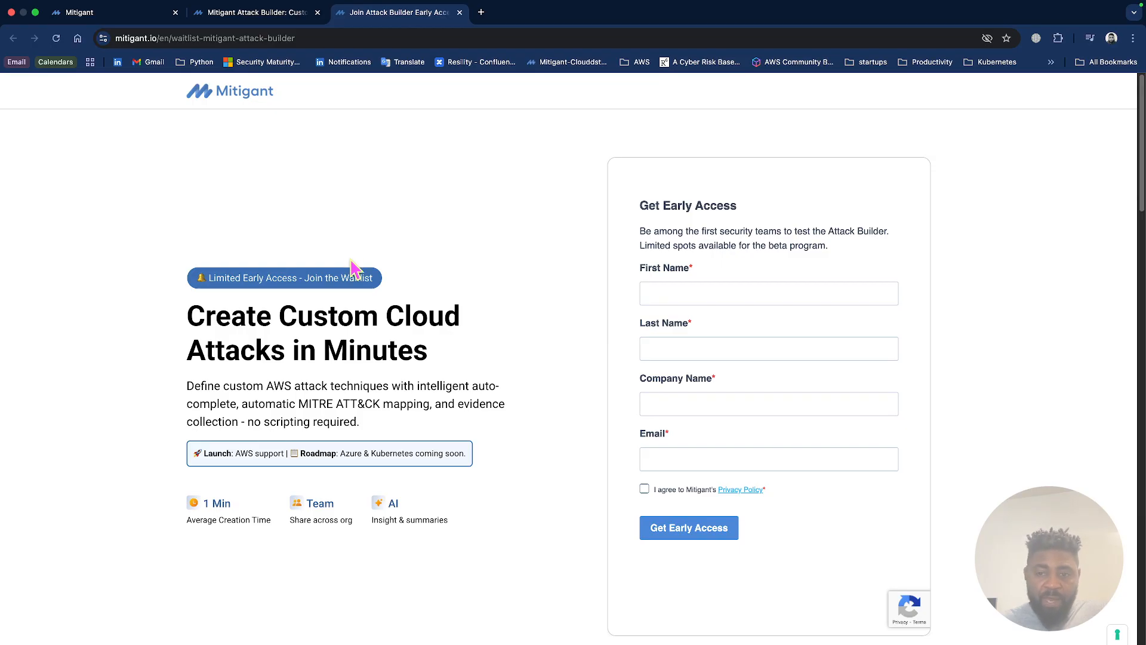
{"action": "scroll", "coordinate": [353, 268], "scroll_direction": "down", "scroll_amount": 1}
{"action": "scroll", "coordinate": [352, 269], "scroll_direction": "down", "scroll_amount": 2}
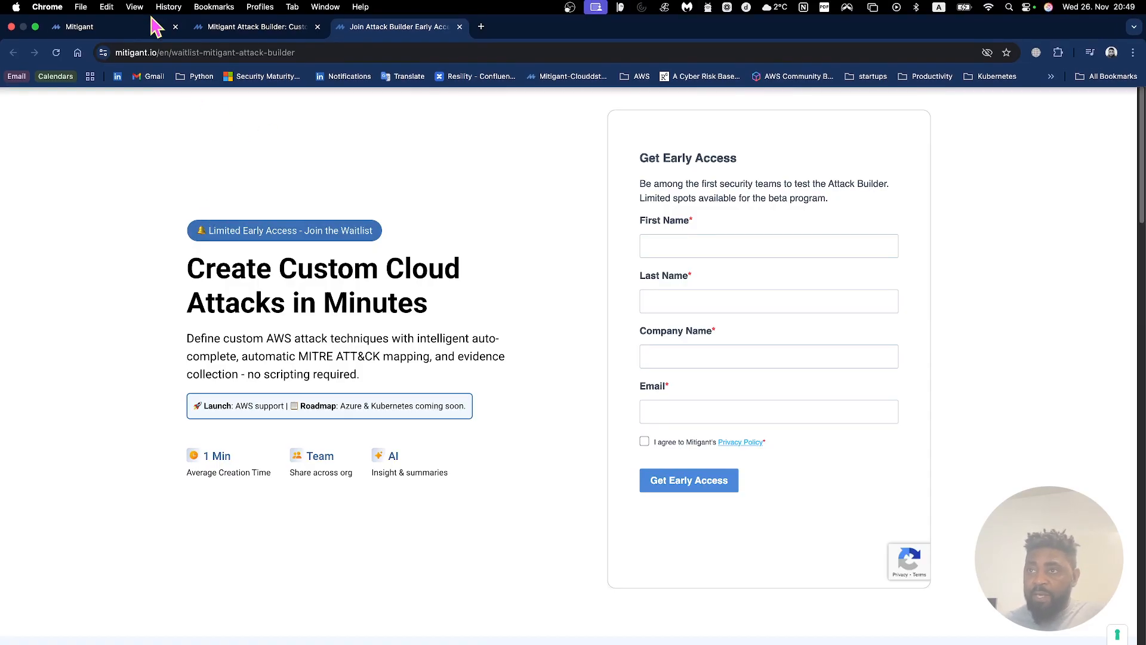
{"action": "left_click", "coordinate": [155, 31]}
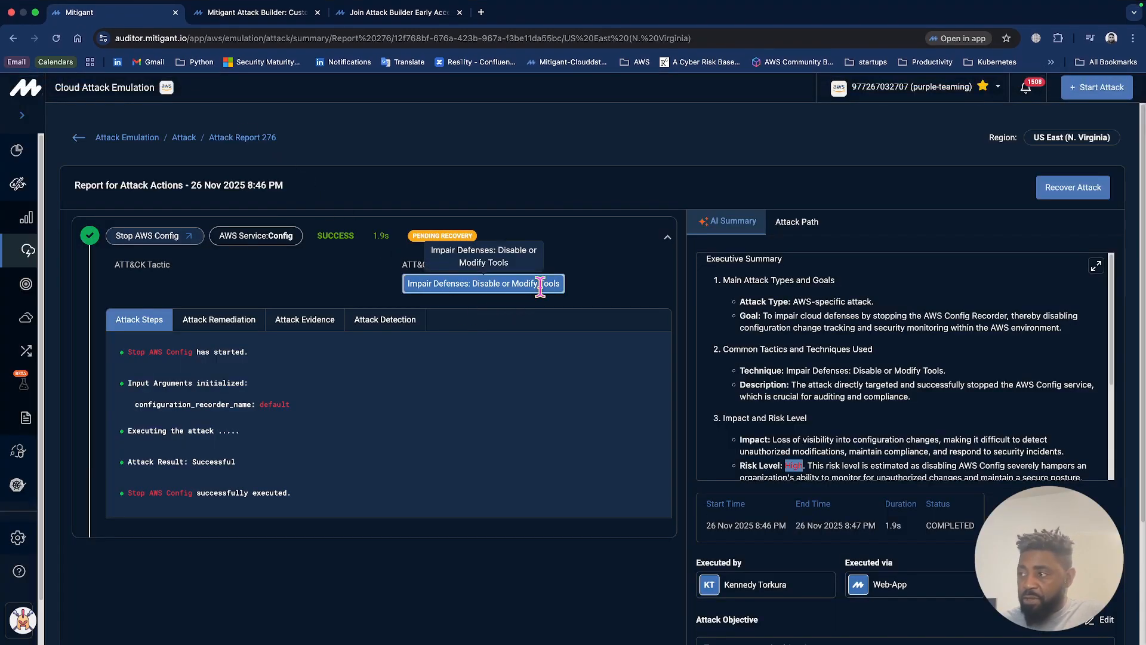